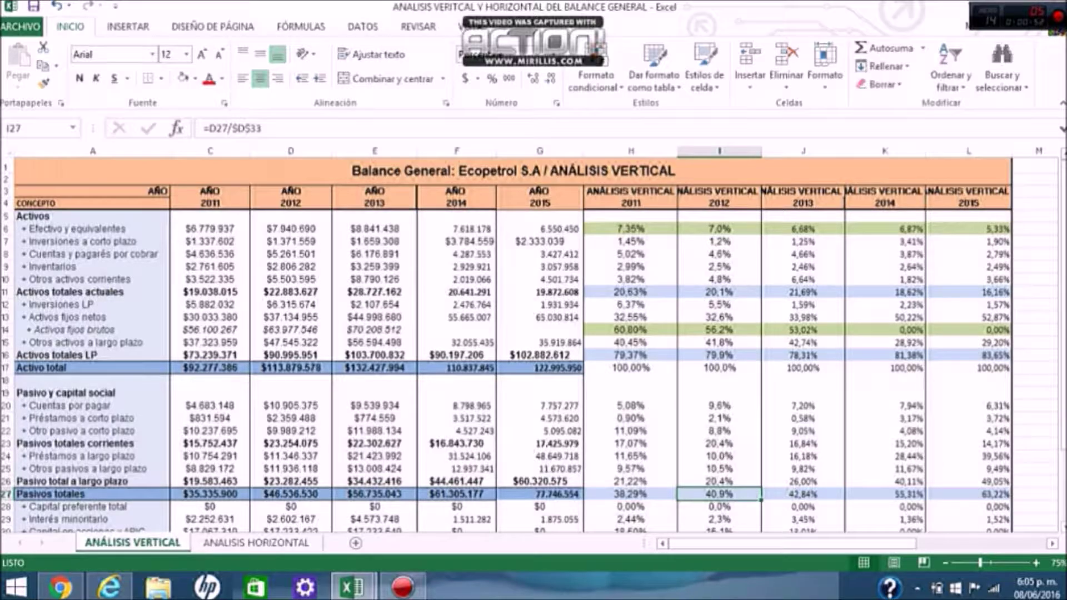
# Step: Review the balance sheet's 2011 vertical analysis percentages for assets and equity, and switch to the other open workbook
pyautogui.click(630, 292)
pyautogui.click(631, 342)
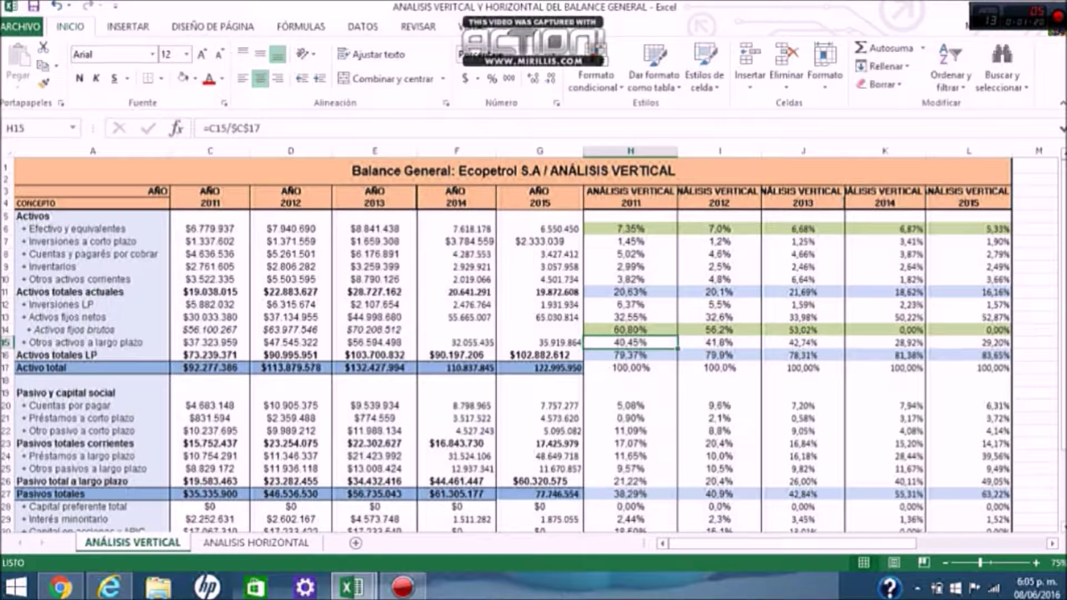
pyautogui.scroll(-2, 533, 334)
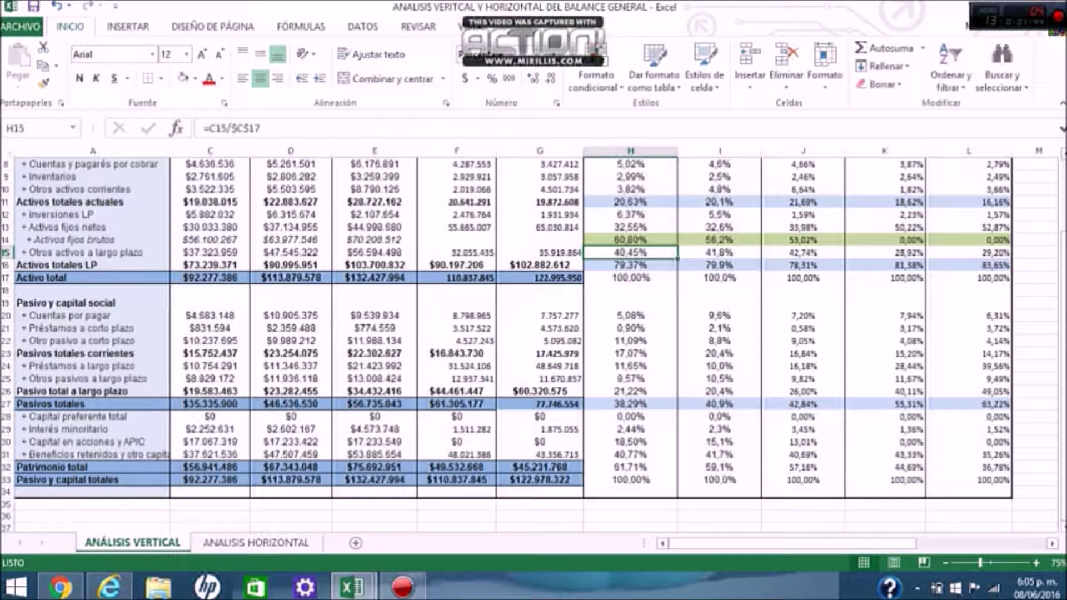
pyautogui.click(630, 454)
pyautogui.click(630, 467)
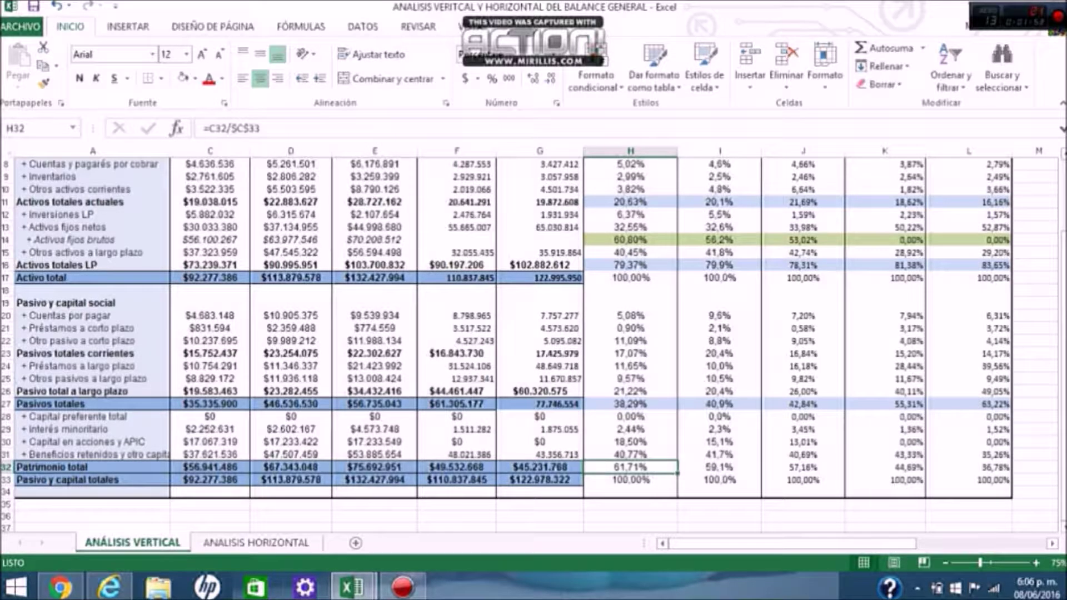
pyautogui.moveTo(353, 587)
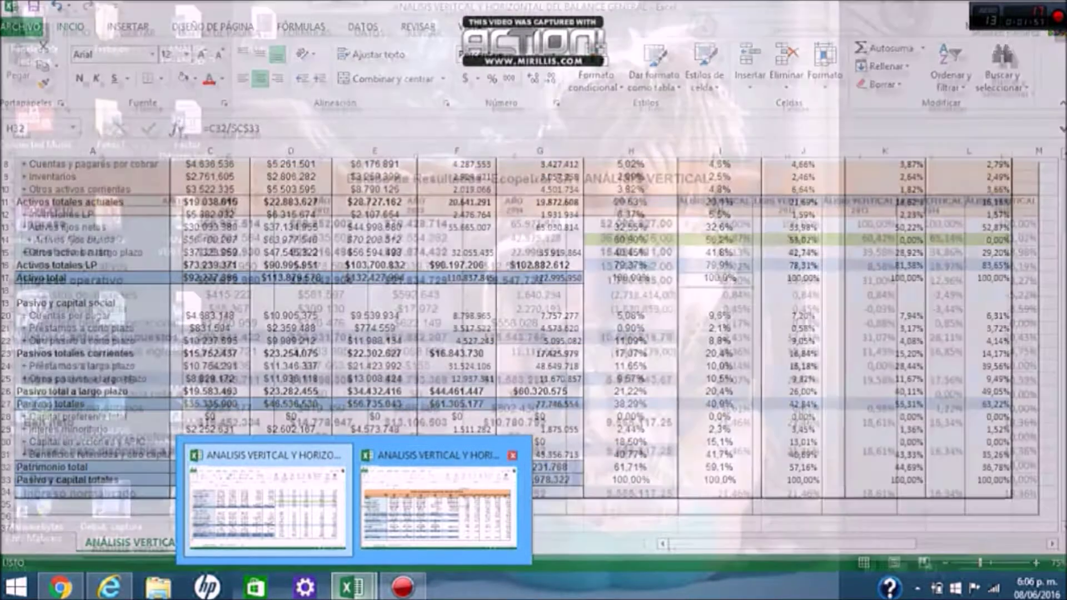
pyautogui.click(439, 506)
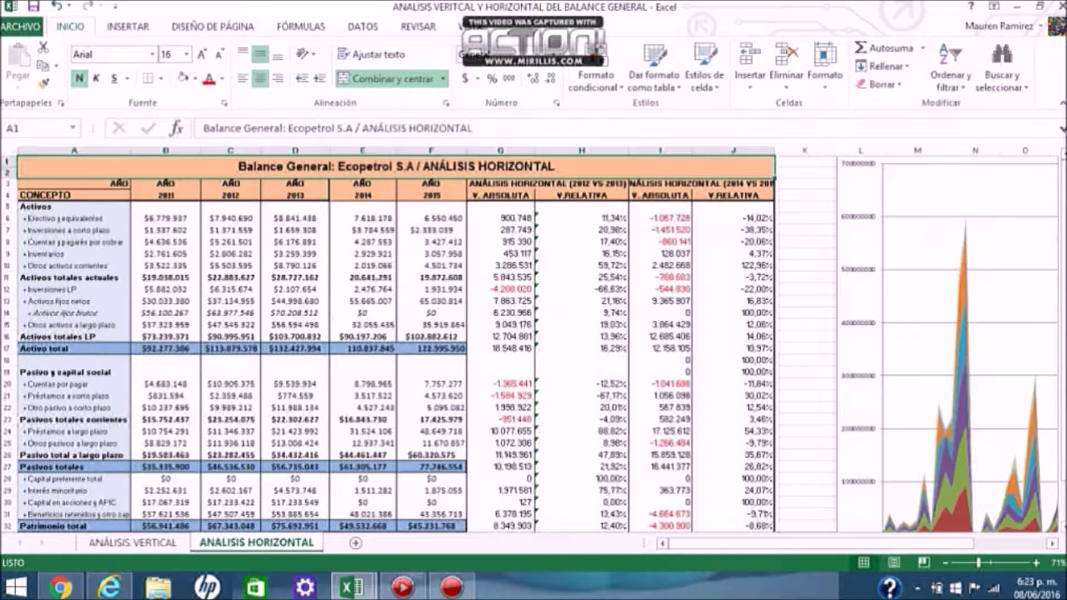
# Step: Widen column J in the balance sheet's horizontal analysis so the 2014 VS 2015 heading fits, and review the table down to its totals
pyautogui.click(547, 184)
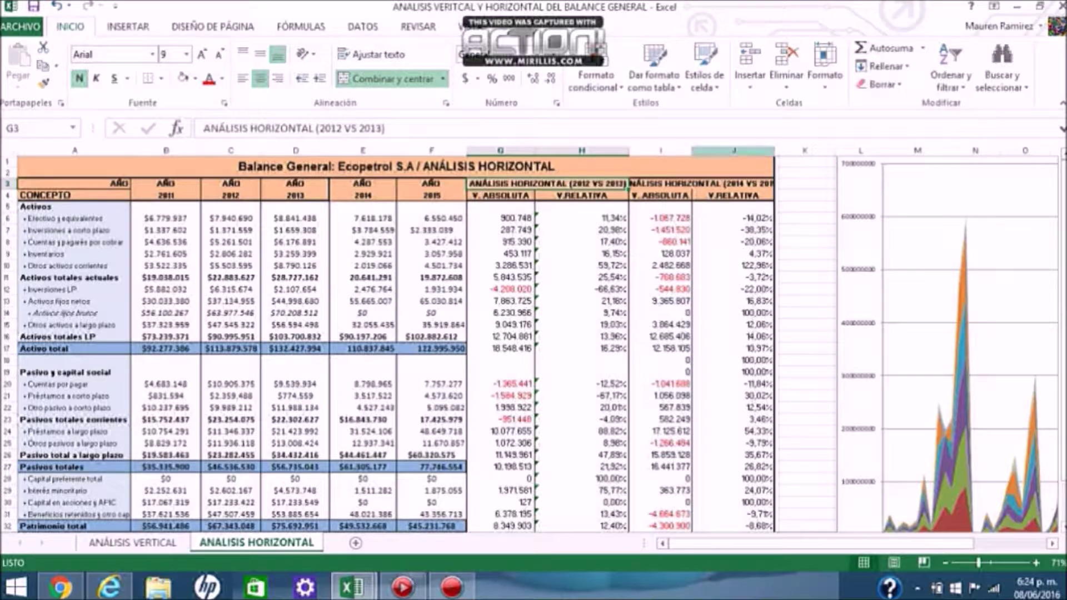
pyautogui.moveTo(774, 150); pyautogui.dragTo(788, 150)
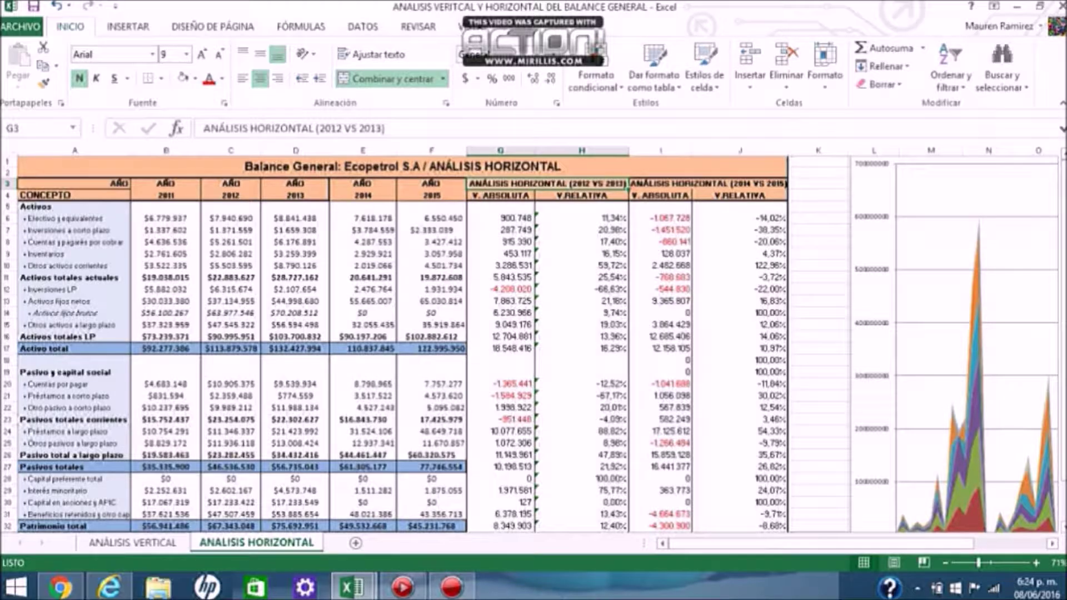
pyautogui.moveTo(1063, 261); pyautogui.dragTo(1062, 298)
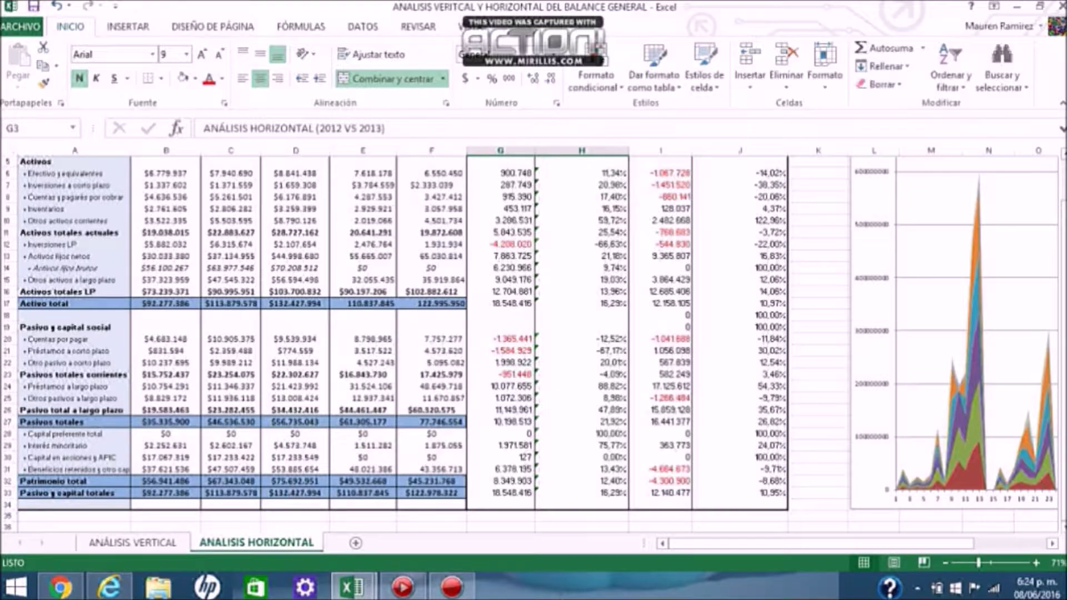
pyautogui.moveTo(1062, 389); pyautogui.dragTo(1063, 329)
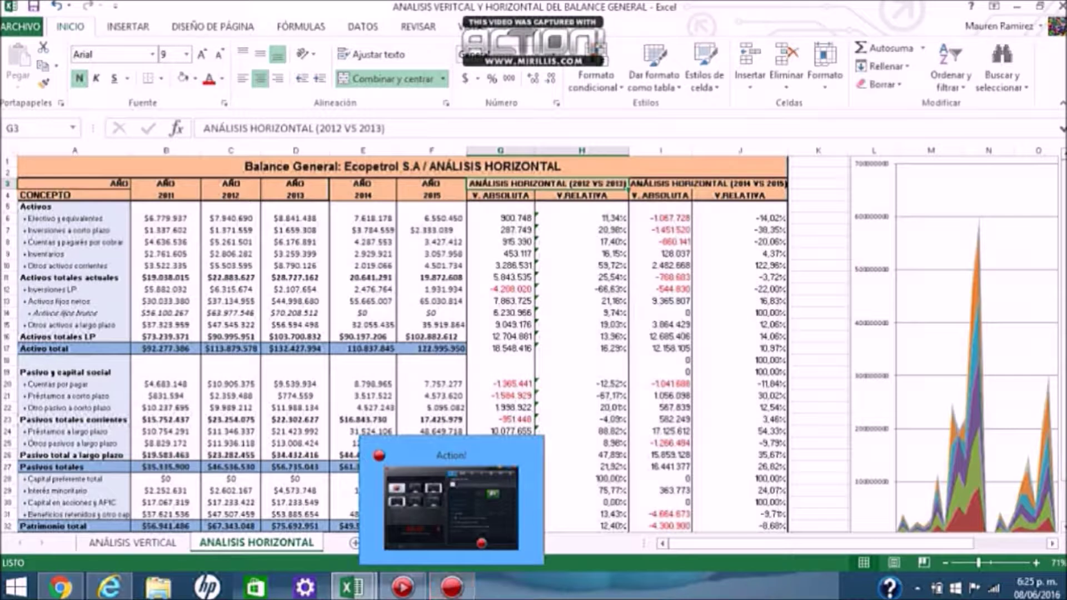
# Step: Switch to the income statement workbook and inspect the 2013 inflation gain/loss cell in the vertical analysis
pyautogui.moveTo(353, 586)
pyautogui.click(439, 503)
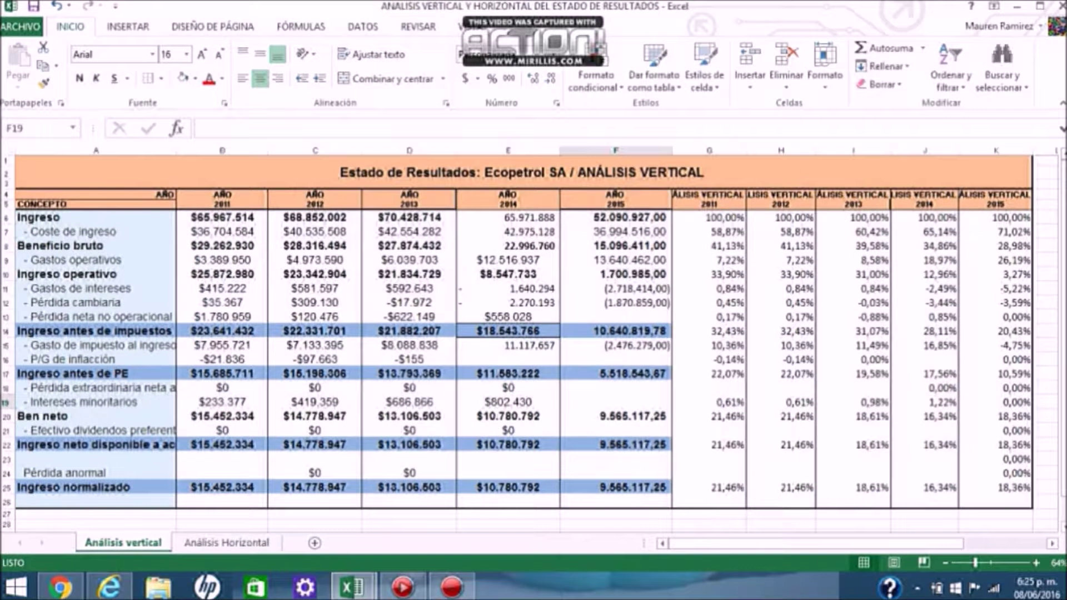
pyautogui.click(416, 365)
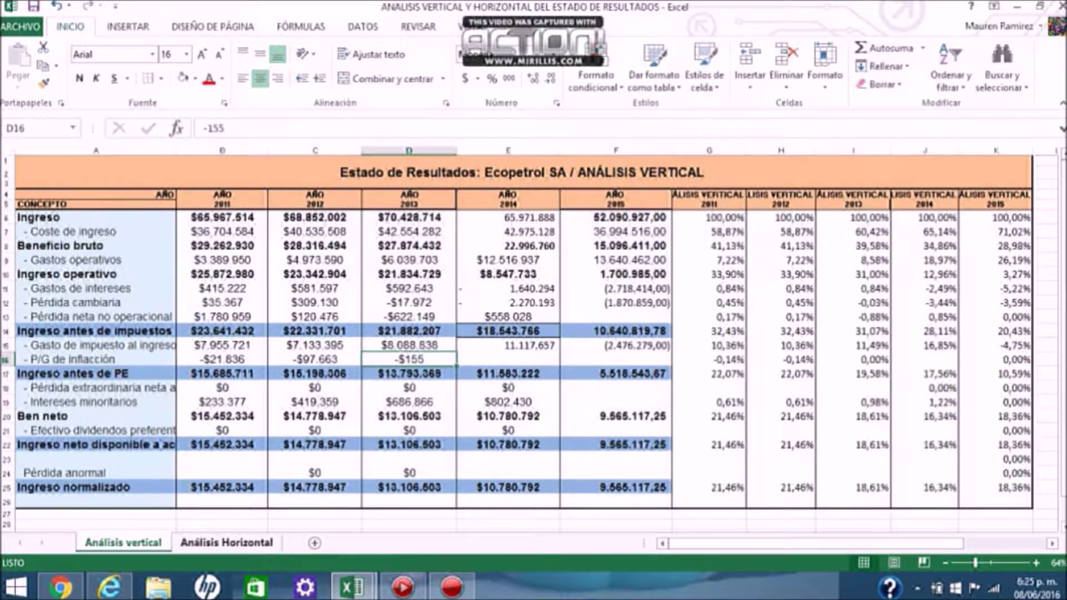
# Step: Open the income statement's Análisis Horizontal sheet and inspect the data series of its area chart
pyautogui.click(227, 542)
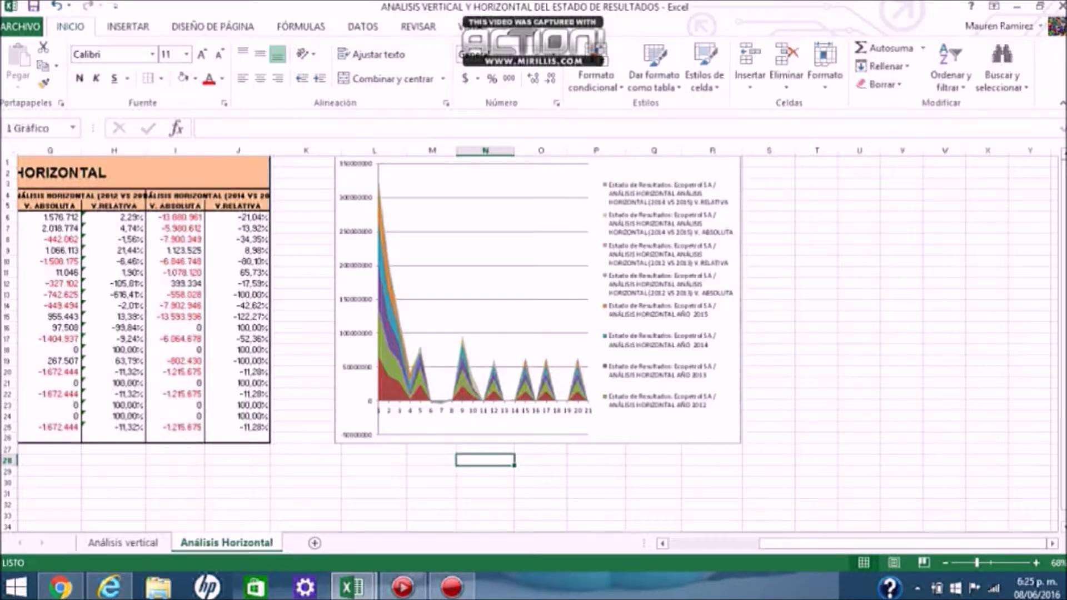
pyautogui.click(659, 371)
pyautogui.click(659, 371)
pyautogui.press('Right')
pyautogui.press('Right')
pyautogui.press('Right')
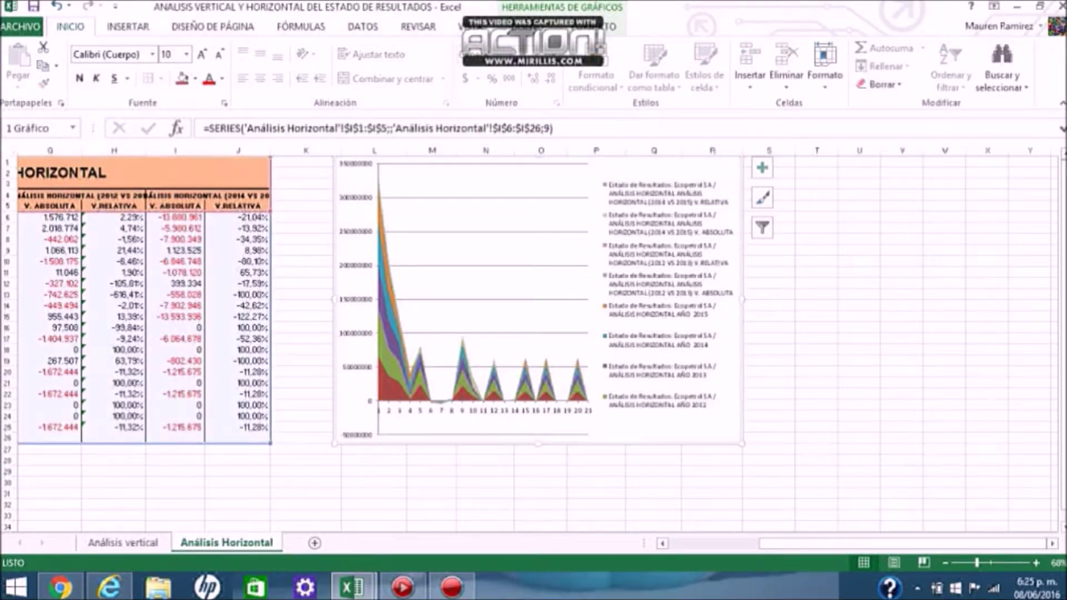
# Step: Return to column A of the income statement's horizontal analysis and widen column H for the 2012 VS 2013 heading
pyautogui.click(237, 471)
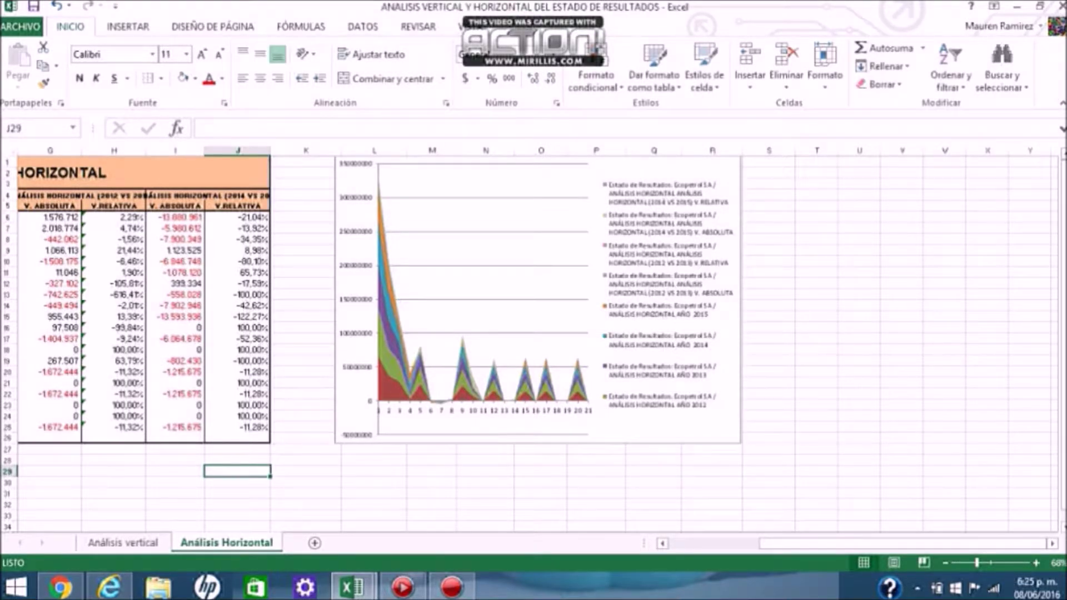
pyautogui.press('Left')
pyautogui.press('Left')
pyautogui.press('Left')
pyautogui.press('Left')
pyautogui.press('Left')
pyautogui.press('Left')
pyautogui.press('Left')
pyautogui.press('Left')
pyautogui.press('Left')
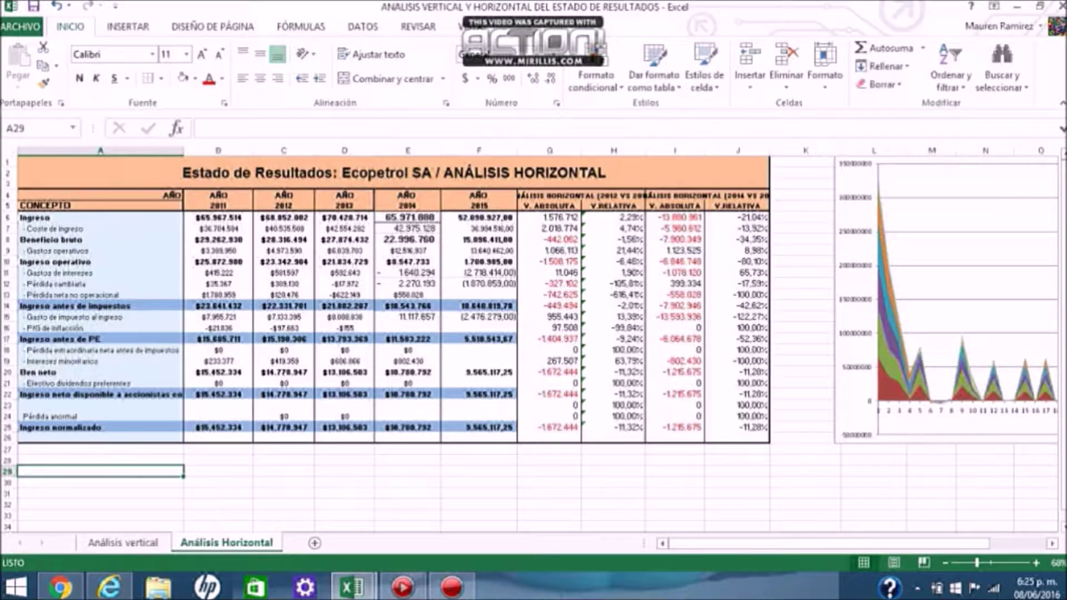
pyautogui.moveTo(645, 150); pyautogui.dragTo(664, 150)
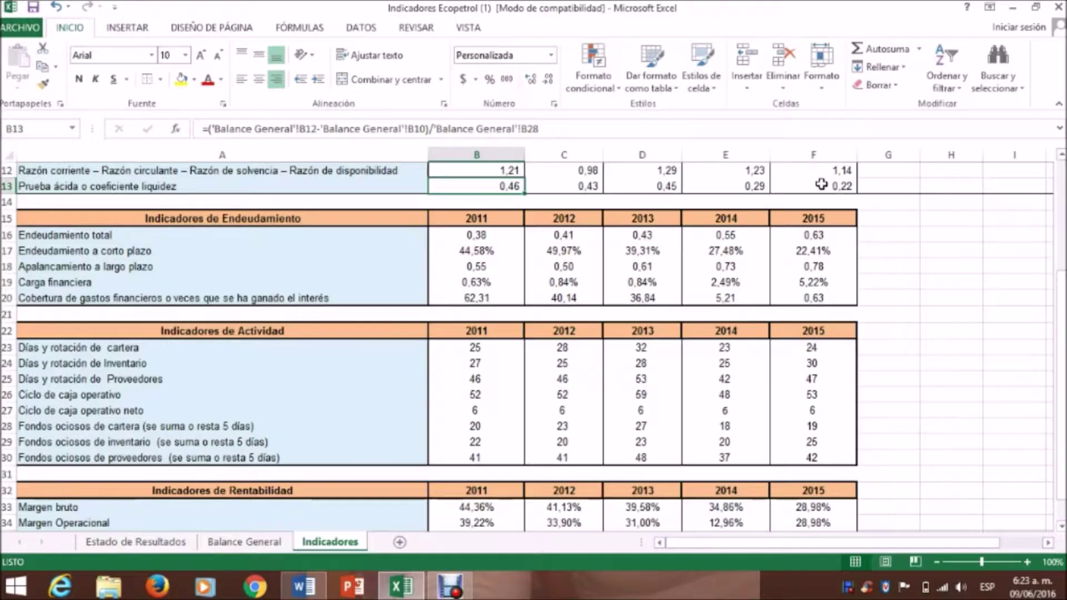
# Step: Compare the current ratio (Razón corriente) for 2011 and 2015 on the Indicadores sheet
pyautogui.moveTo(821, 185); pyautogui.dragTo(818, 170)
pyautogui.click(509, 169)
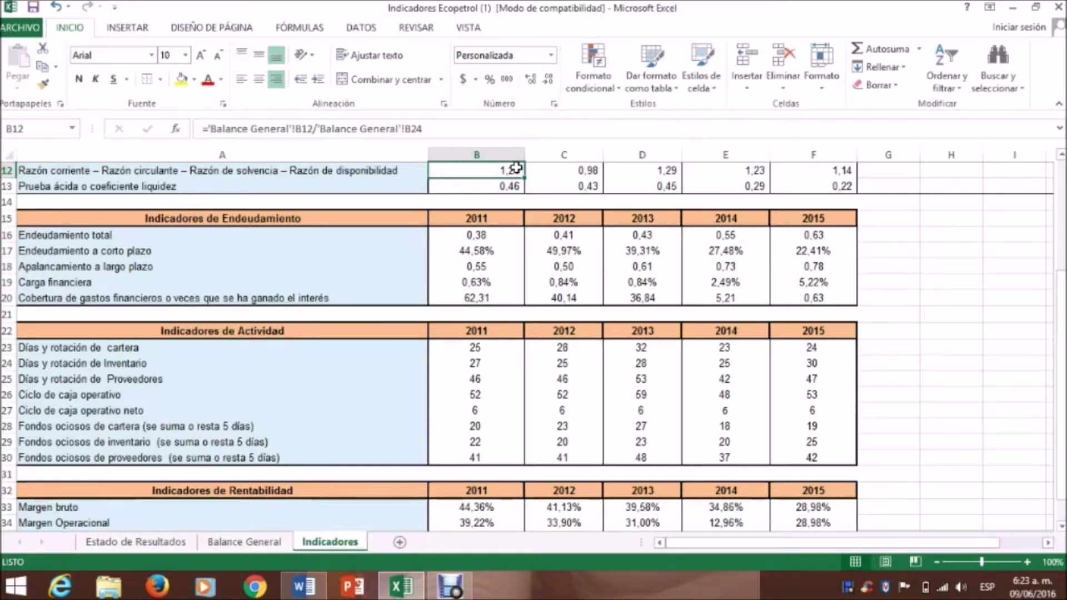
pyautogui.click(813, 171)
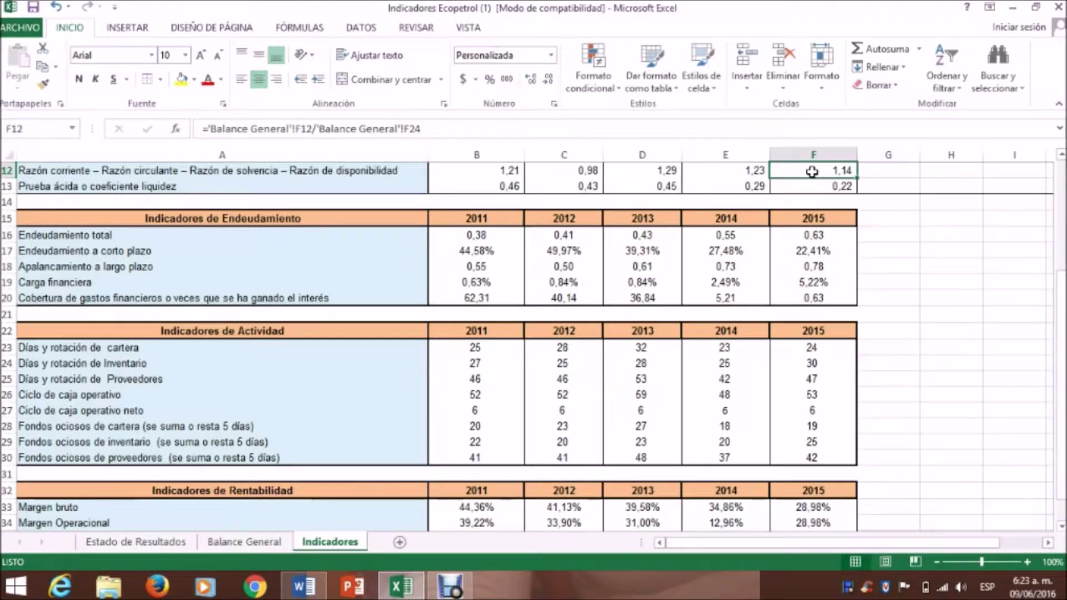
# Step: Compare the acid test (Prueba ácida) liquidity indicator for 2011 and 2015
pyautogui.press('Left')
pyautogui.press('Left')
pyautogui.press('Left')
pyautogui.press('Left')
pyautogui.press('Down')
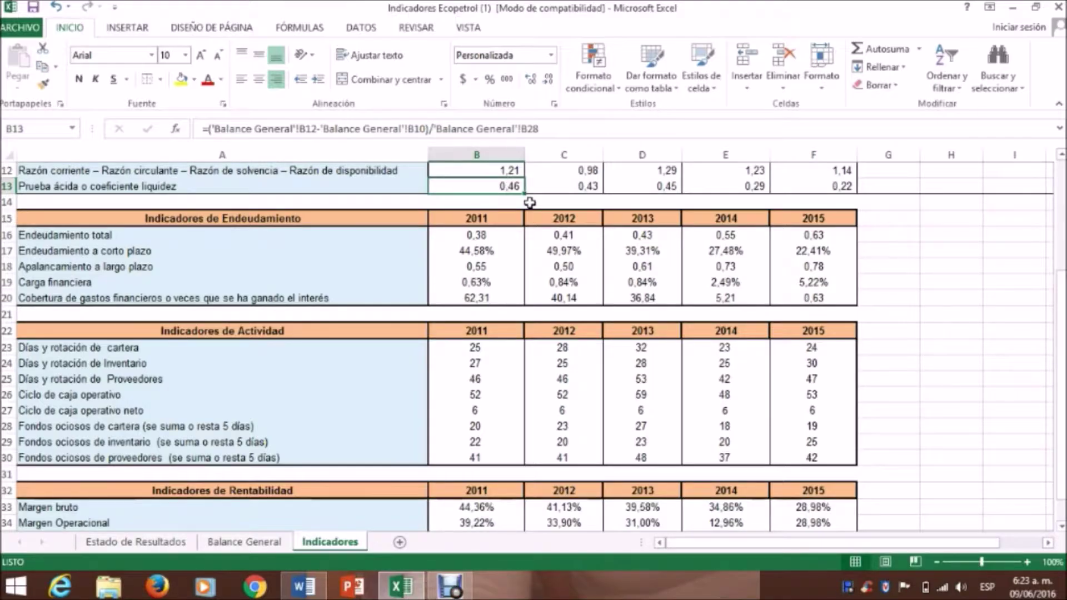
pyautogui.click(803, 187)
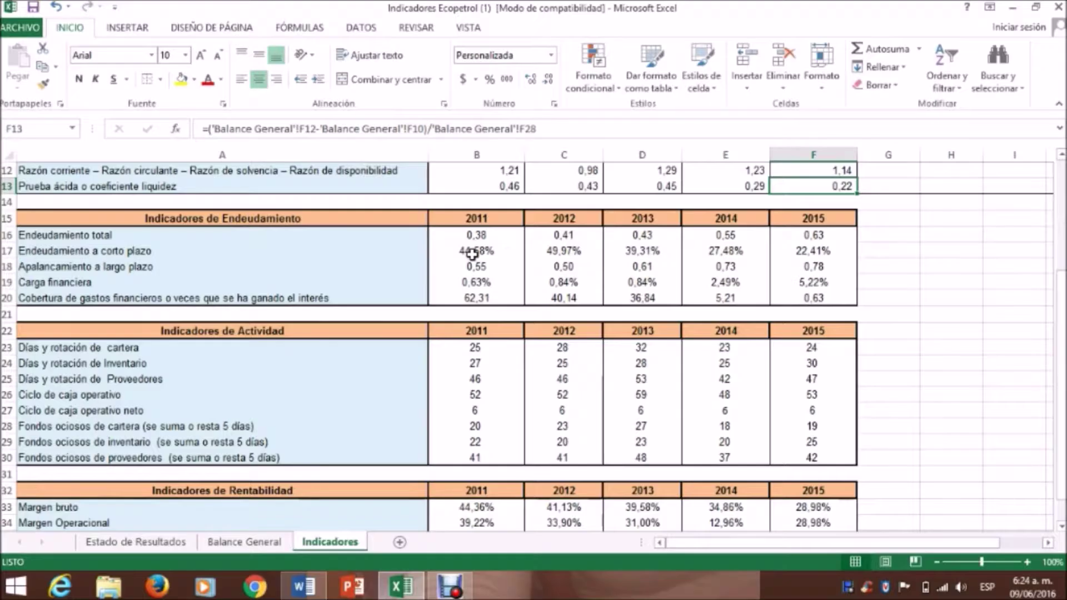
# Step: Compare the short-term indebtedness and the financial expense coverage indicators for 2011 and 2015
pyautogui.click(495, 251)
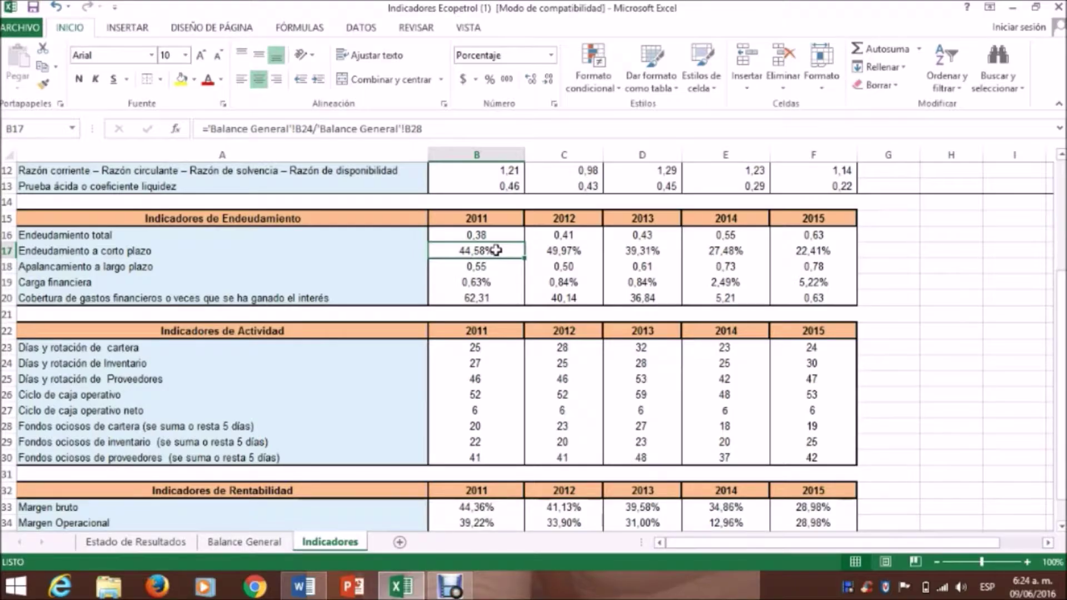
pyautogui.click(845, 251)
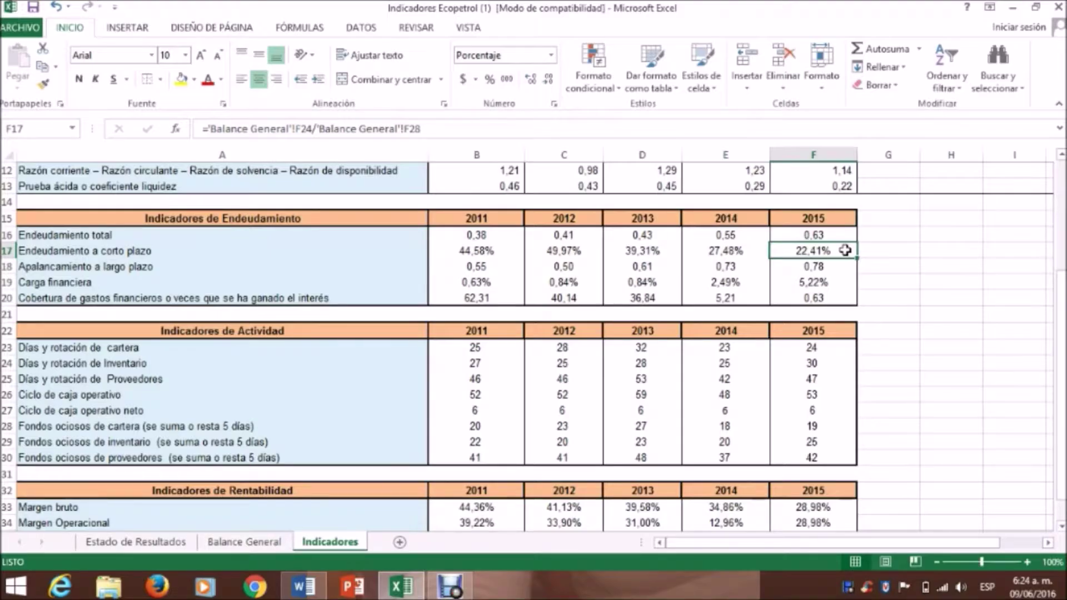
pyautogui.click(498, 252)
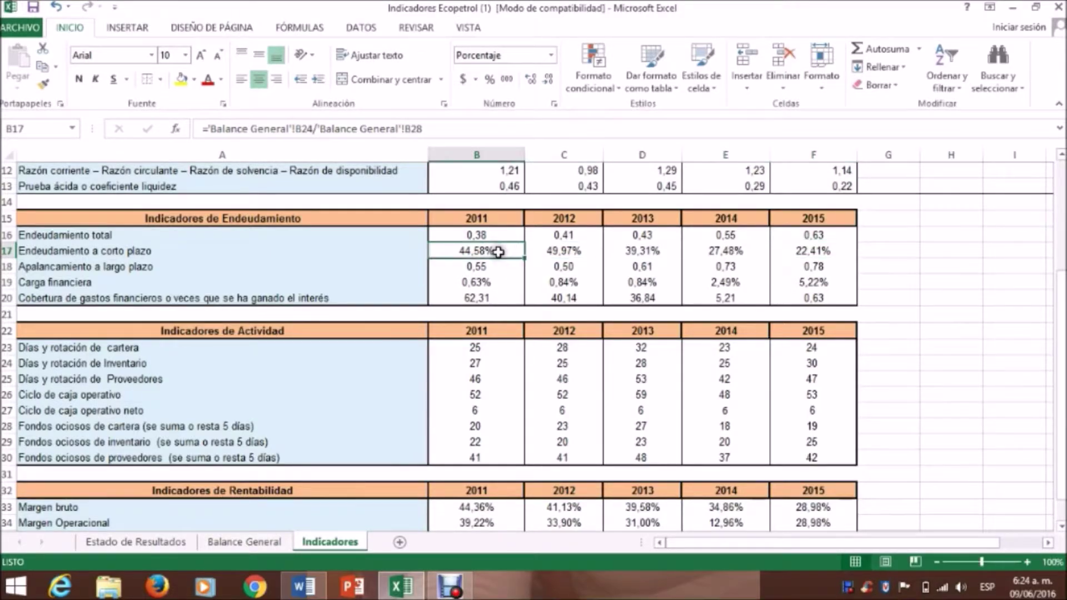
pyautogui.click(824, 250)
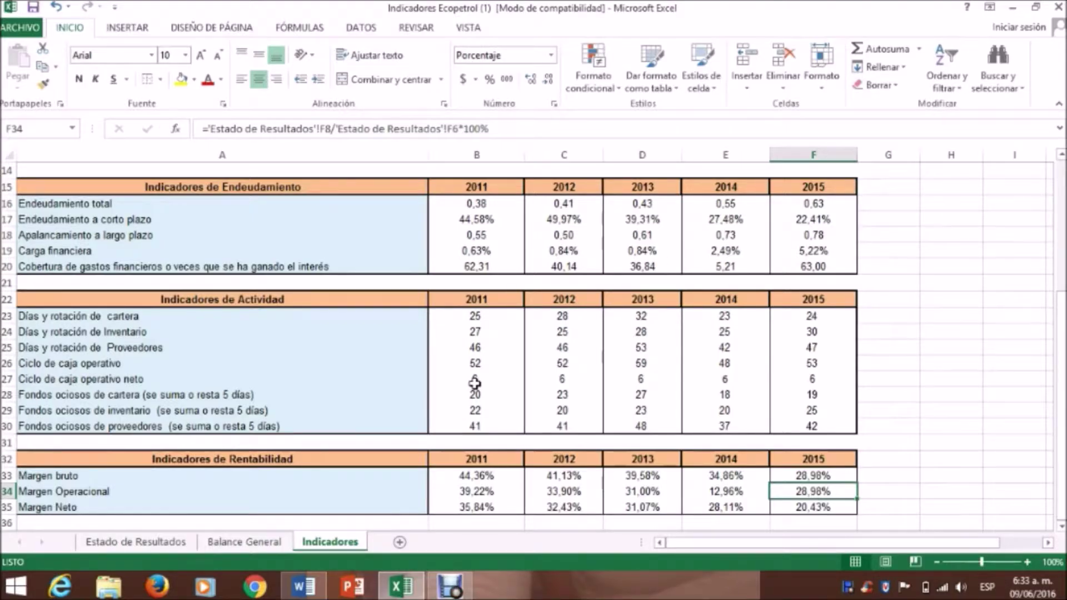
pyautogui.click(499, 270)
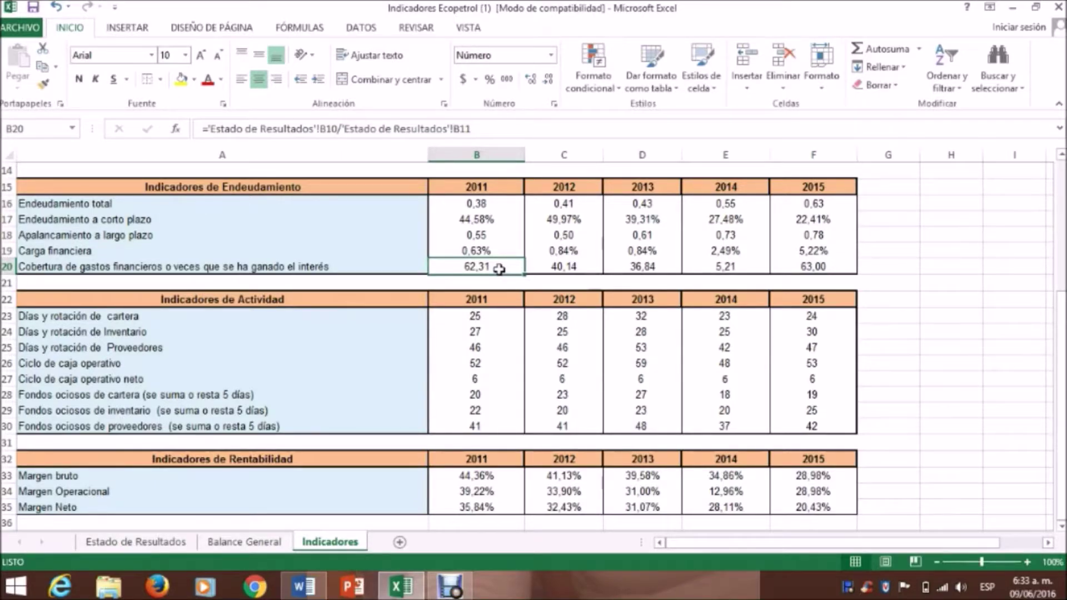
pyautogui.click(818, 265)
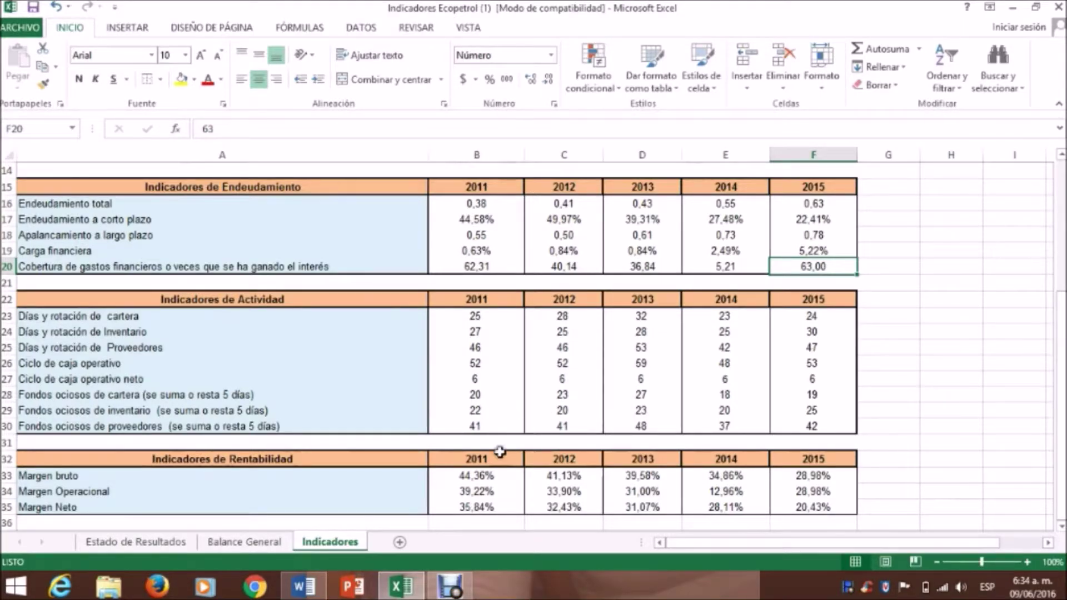
# Step: Compare the 2011 and 2015 net, gross and operating margins in the profitability indicators
pyautogui.click(489, 509)
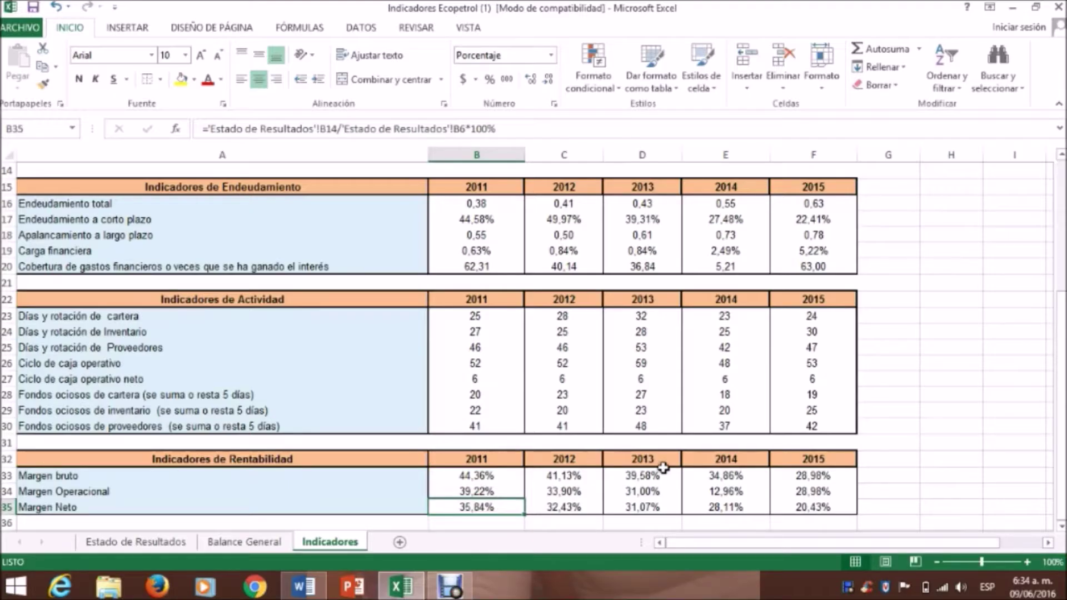
pyautogui.click(824, 506)
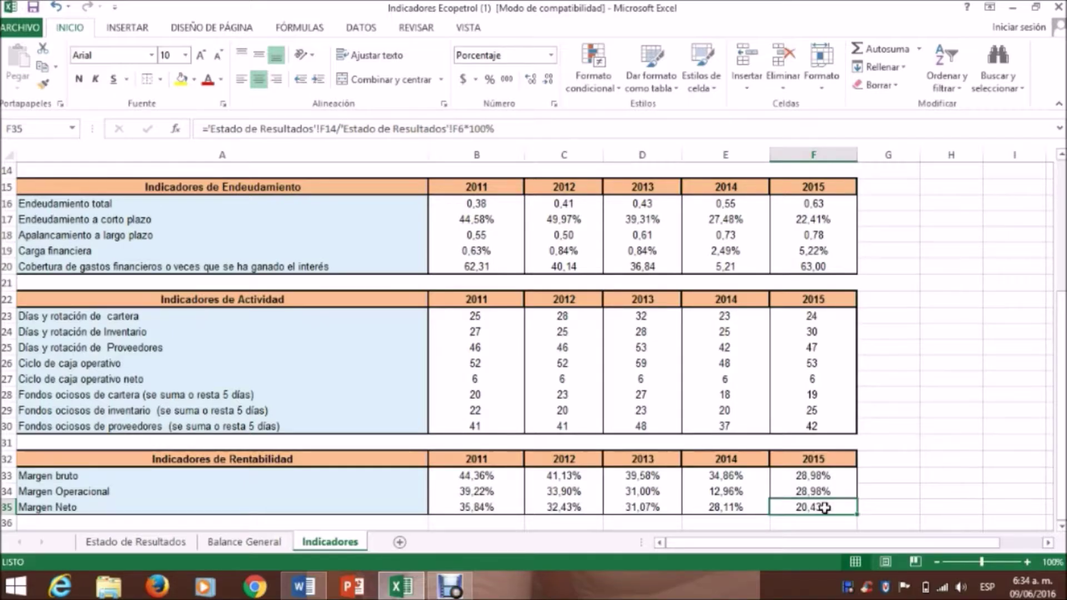
pyautogui.click(492, 478)
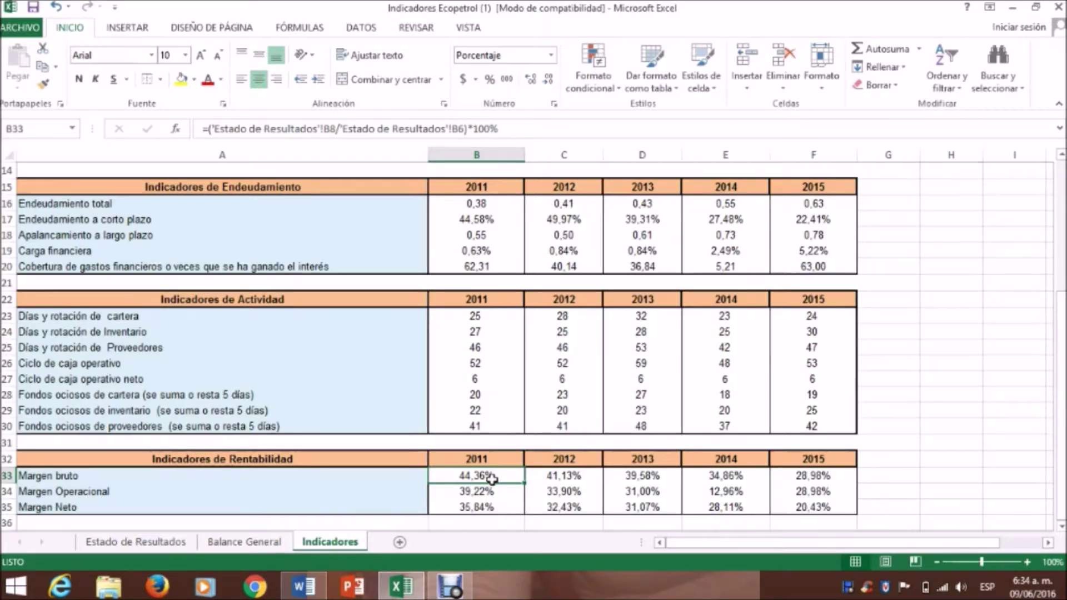
pyautogui.click(822, 477)
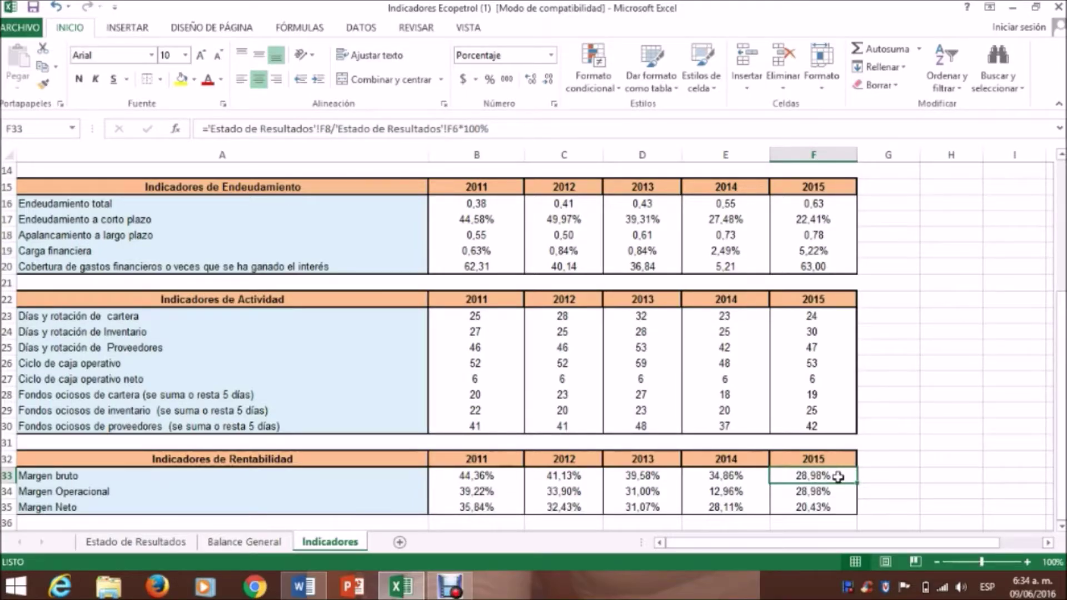
pyautogui.click(502, 494)
pyautogui.click(809, 494)
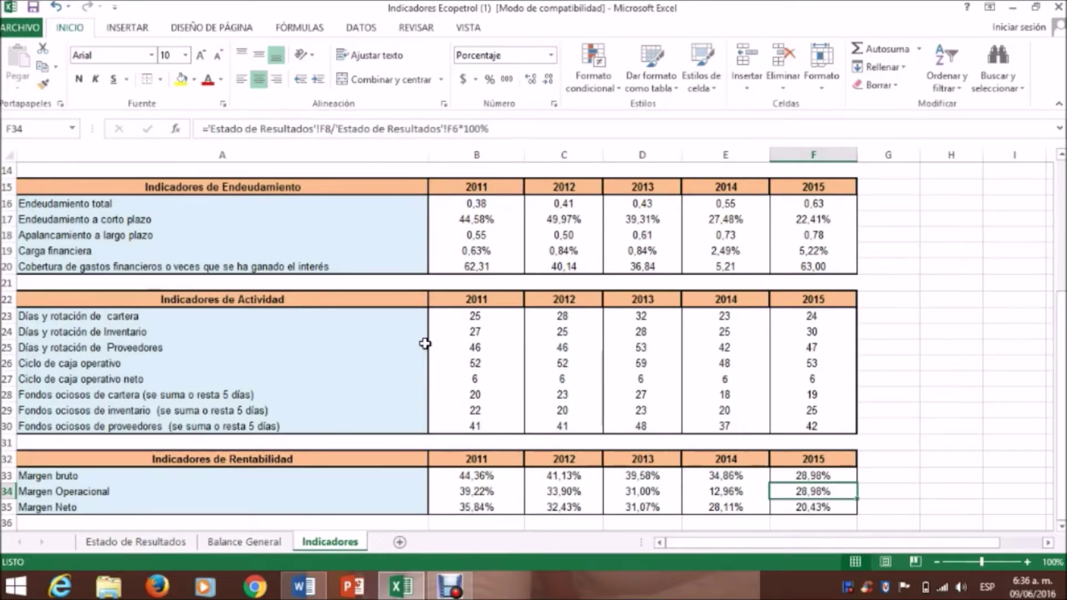
# Step: Compare the receivables and inventory rotation days for 2011 and 2015 in the activity indicators
pyautogui.click(481, 316)
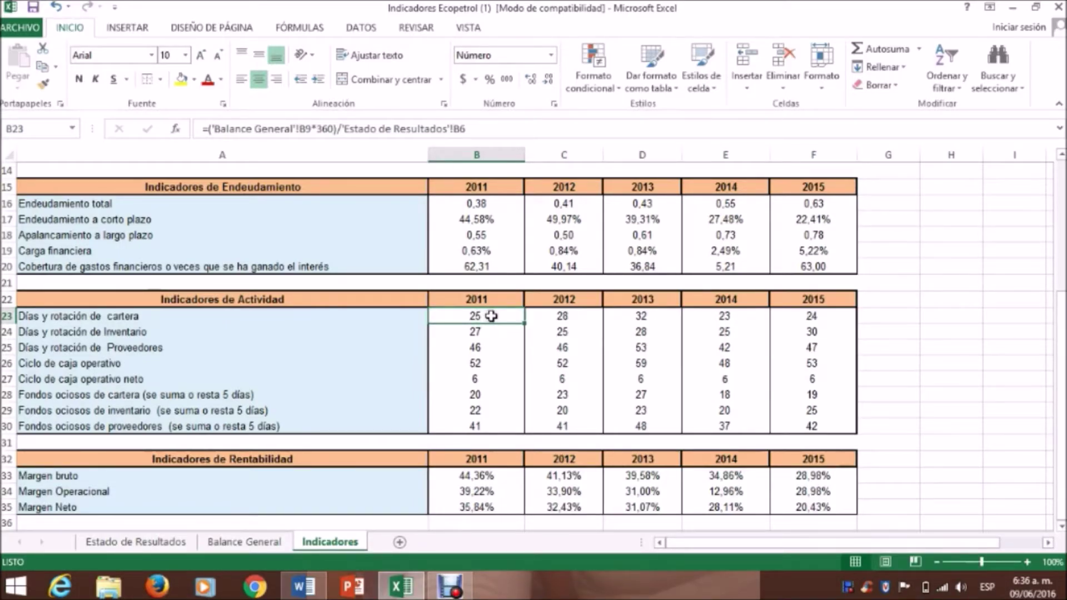
pyautogui.click(818, 317)
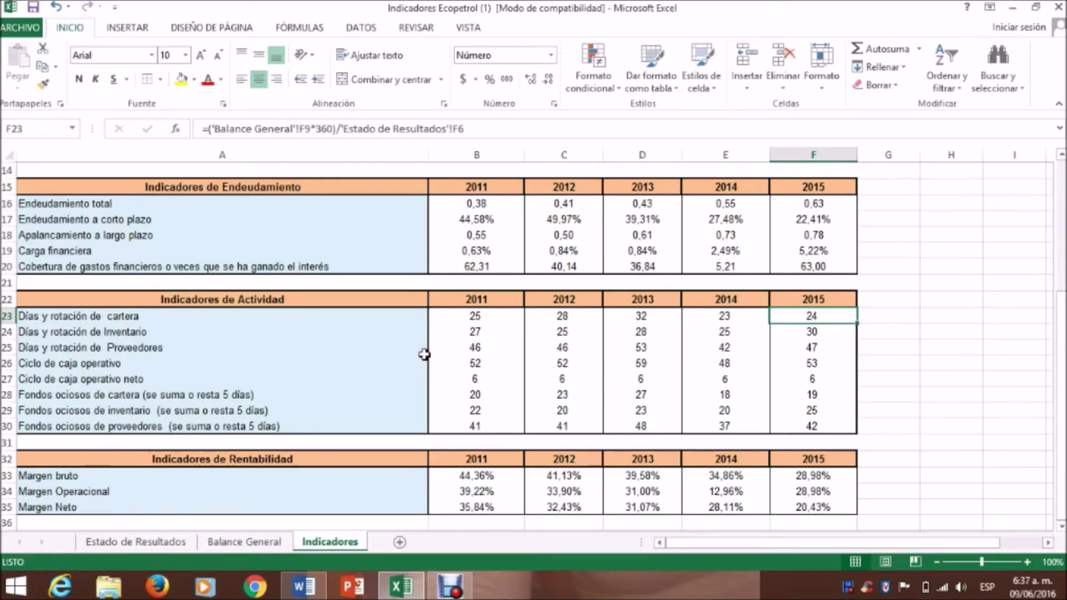
pyautogui.click(477, 335)
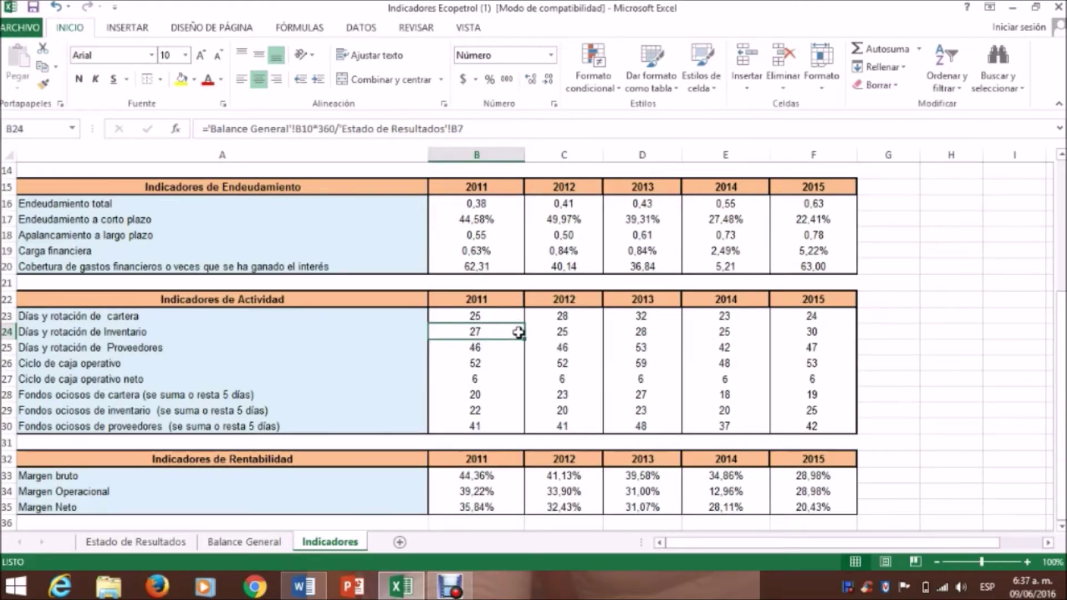
pyautogui.click(800, 332)
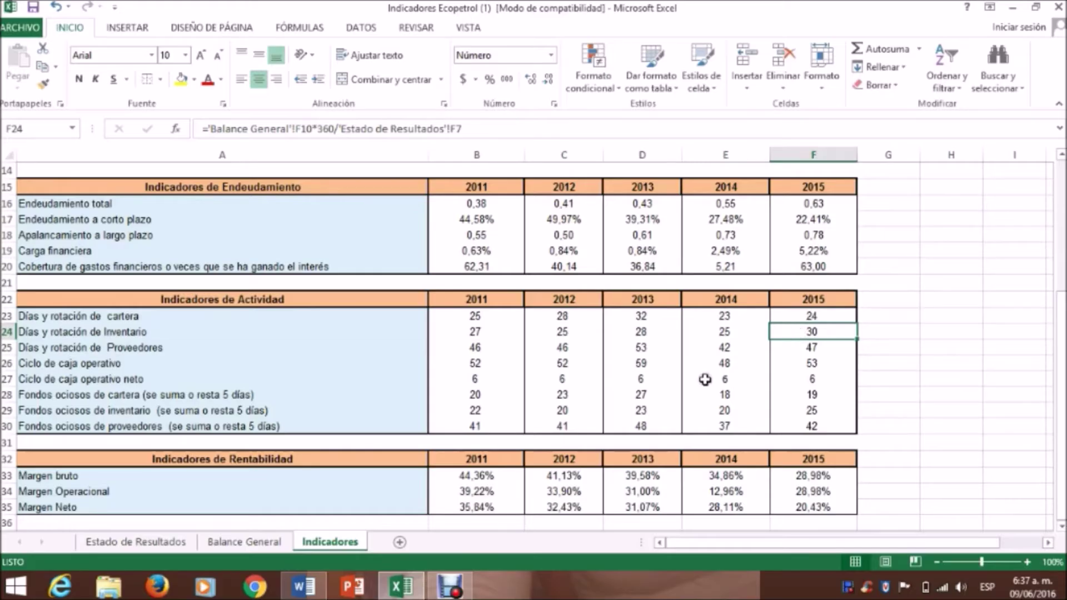
# Step: Compare the operating cash cycle and net operating cash cycle for 2011 and 2015, including their formulas
pyautogui.click(552, 379)
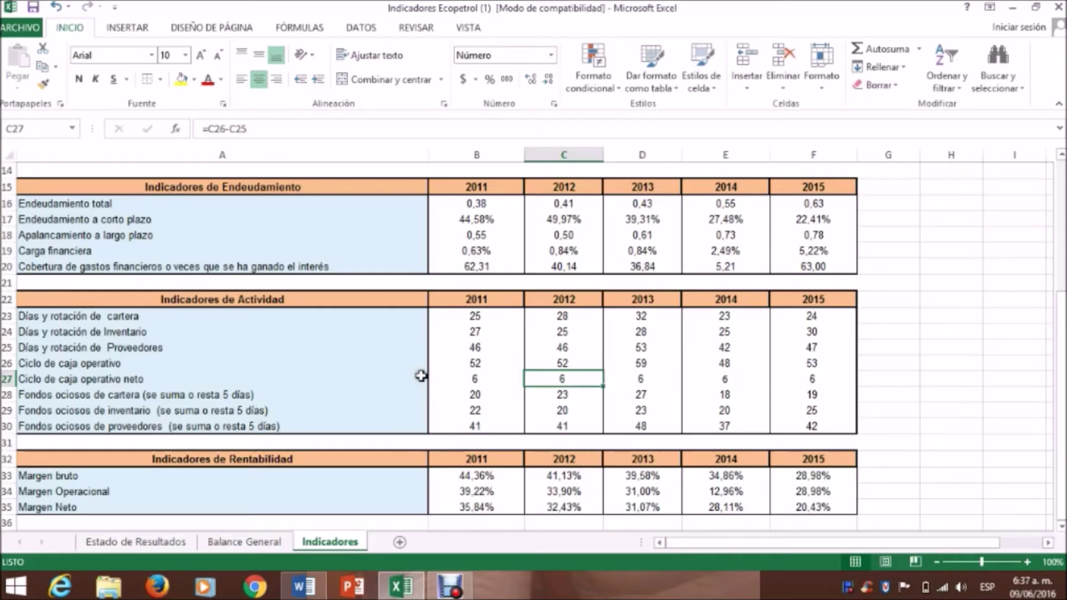
pyautogui.click(502, 363)
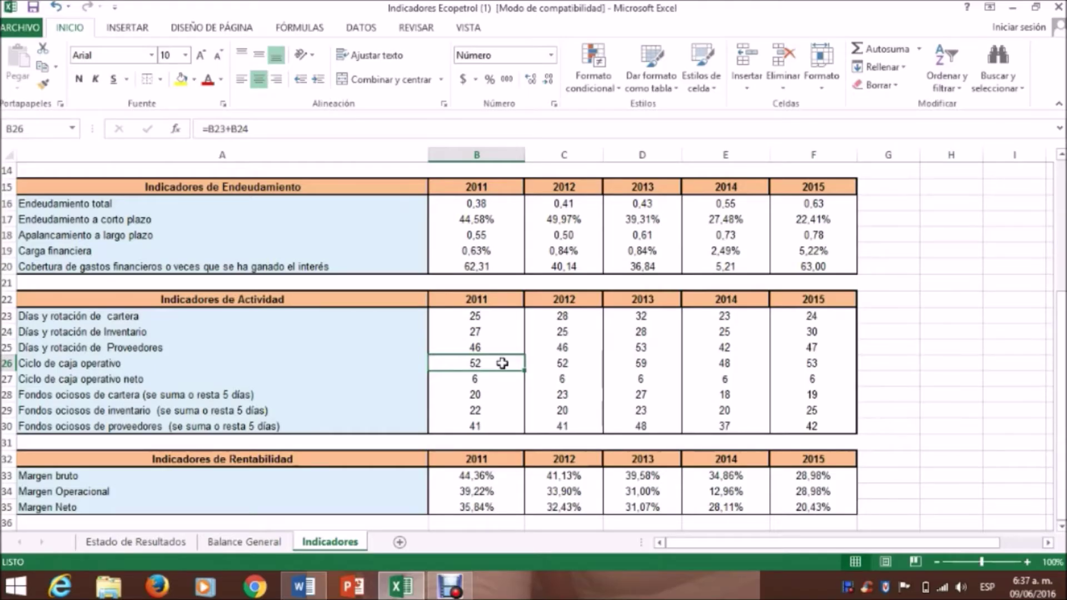
pyautogui.click(824, 361)
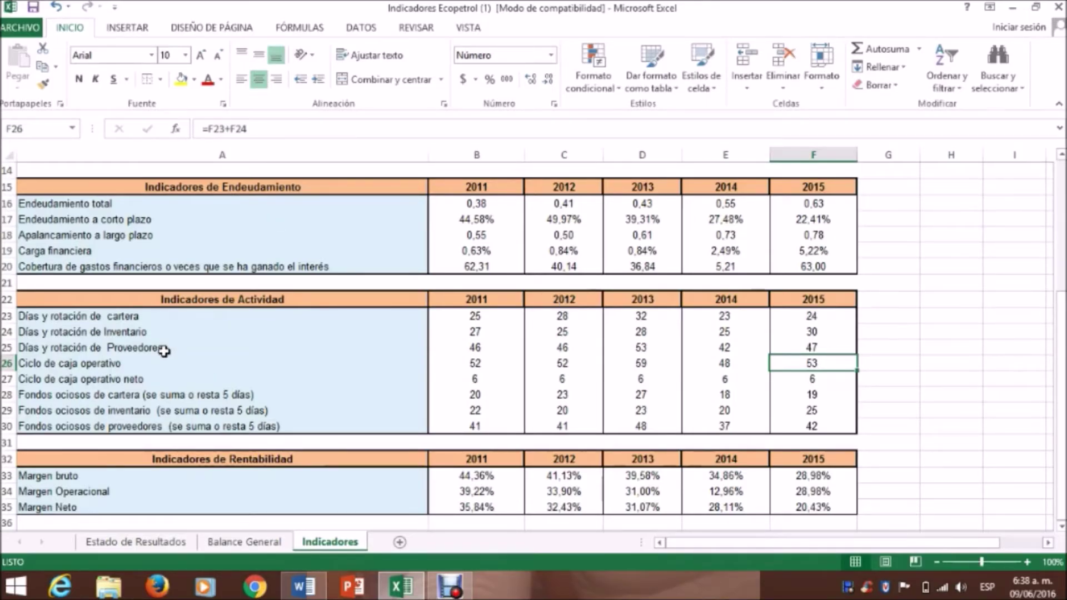
pyautogui.click(476, 378)
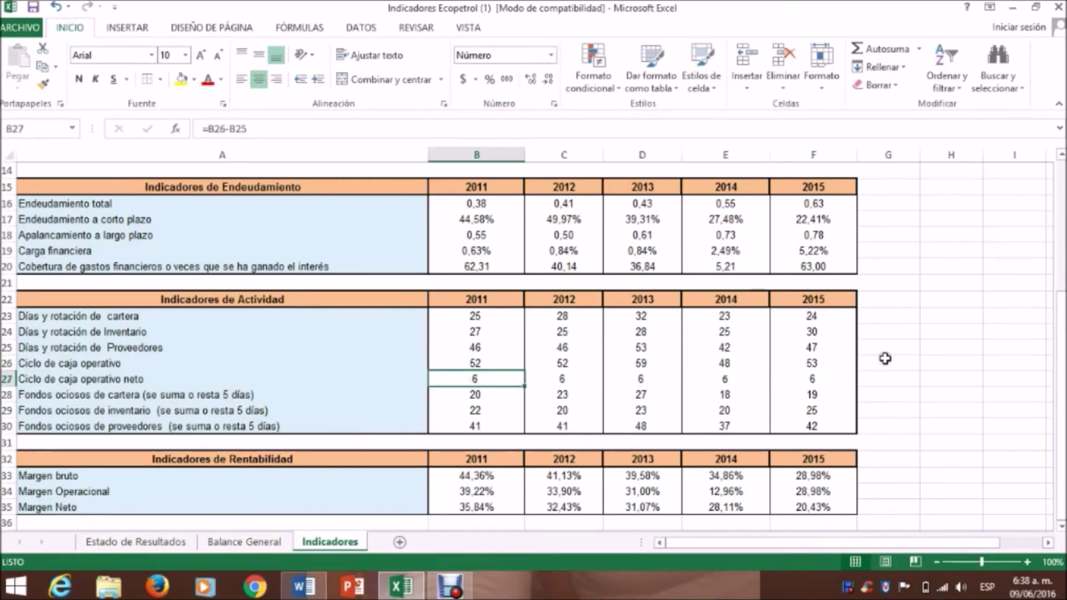
pyautogui.click(818, 380)
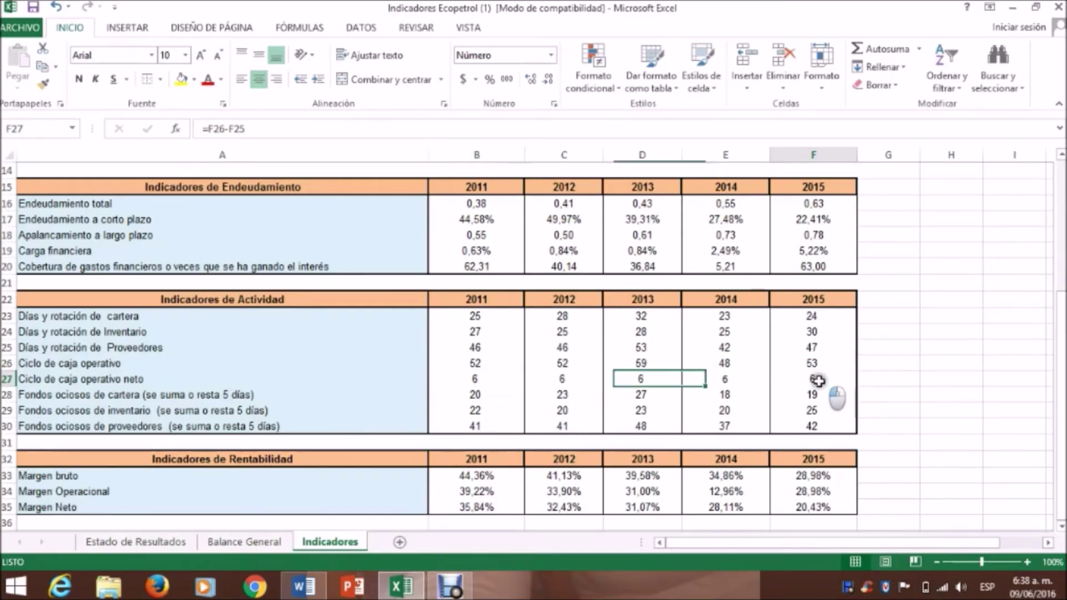